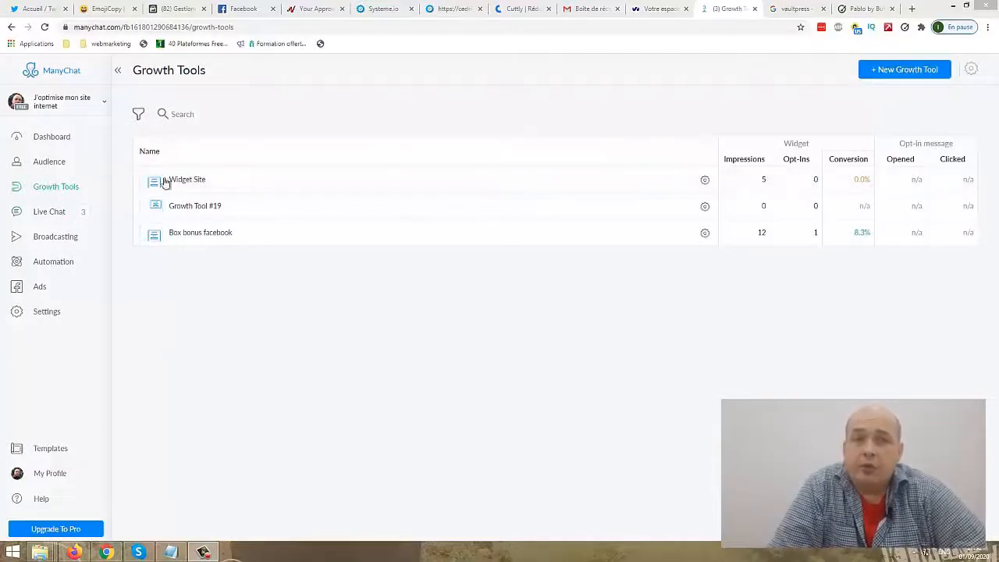
- Create a new growth tool named "site demo" using the Slide-In widget type
left_click(870, 69)
type("site demo")
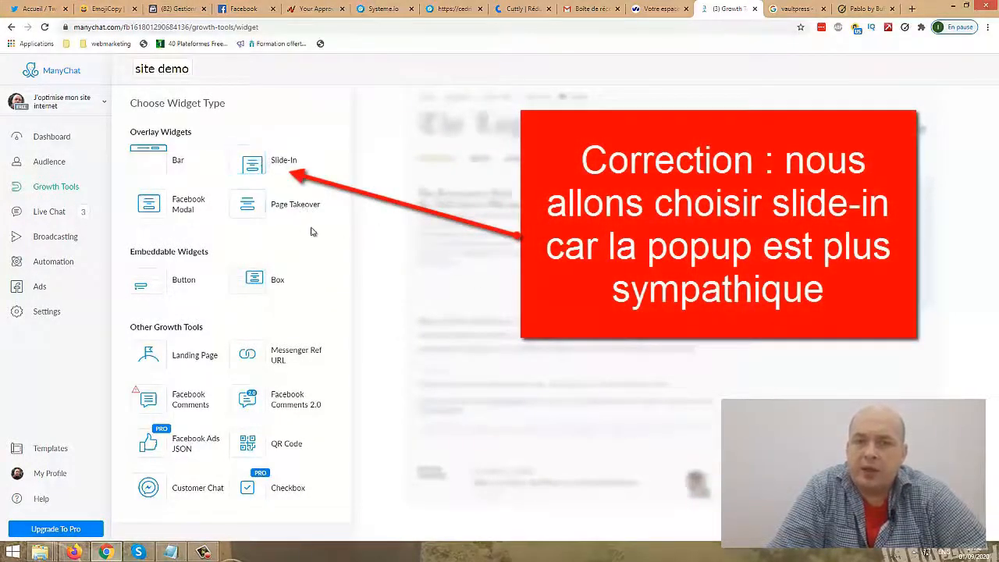
left_click(254, 165)
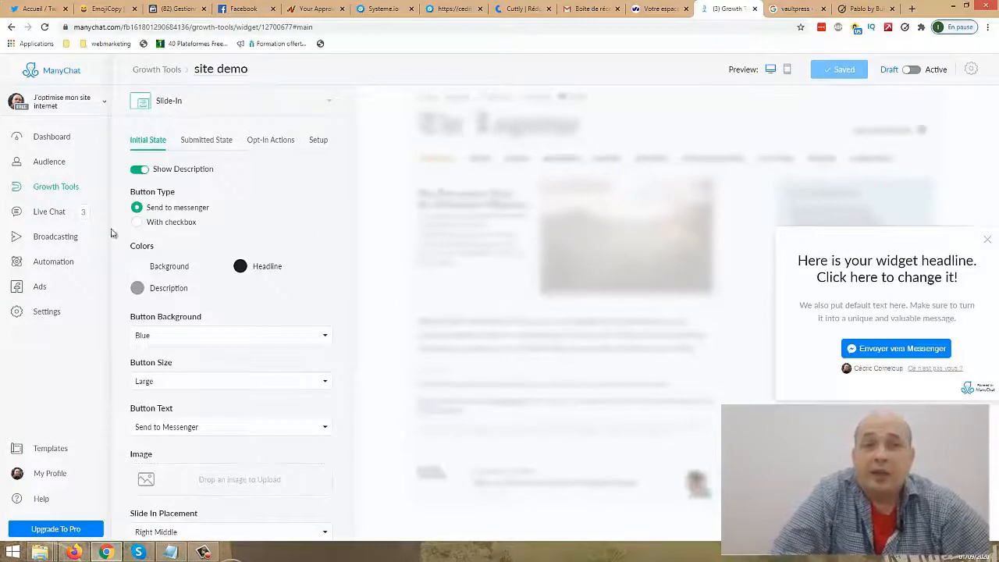
- Set the slide-in widget's background color to light blue #B3E5FC
left_click(140, 268)
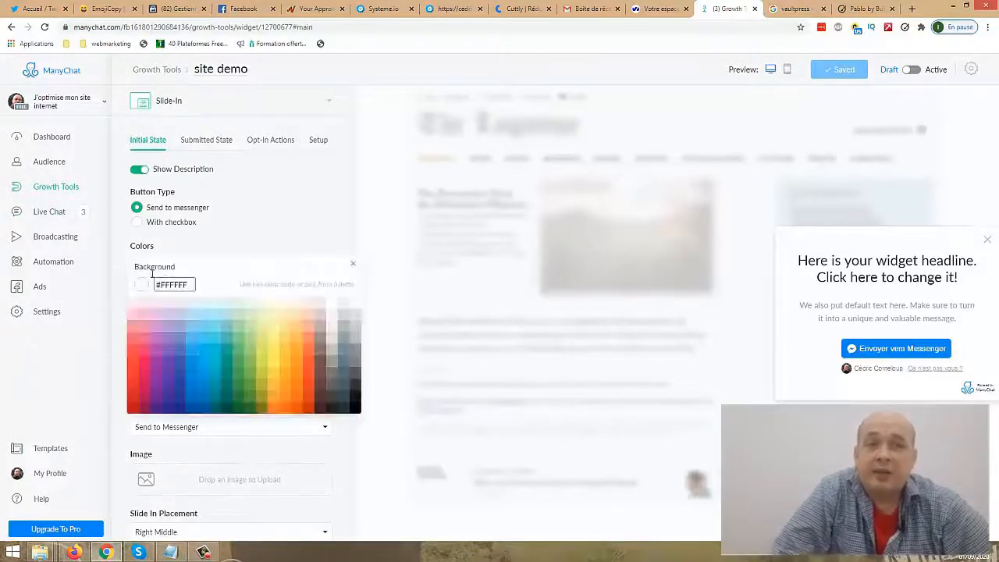
left_click(202, 316)
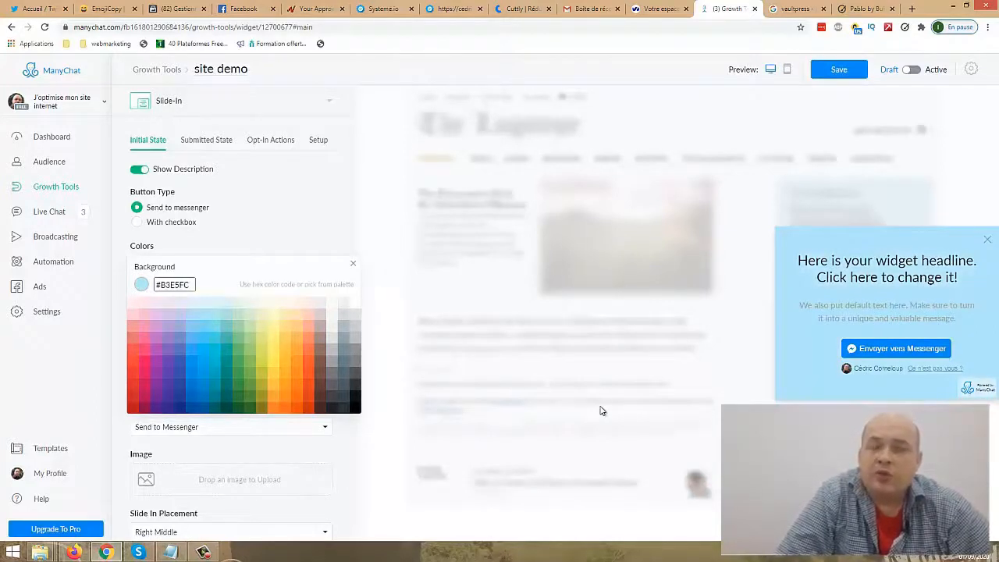
left_click(327, 258)
- Set the widget's button size to Large and turn off its description
left_click(230, 380)
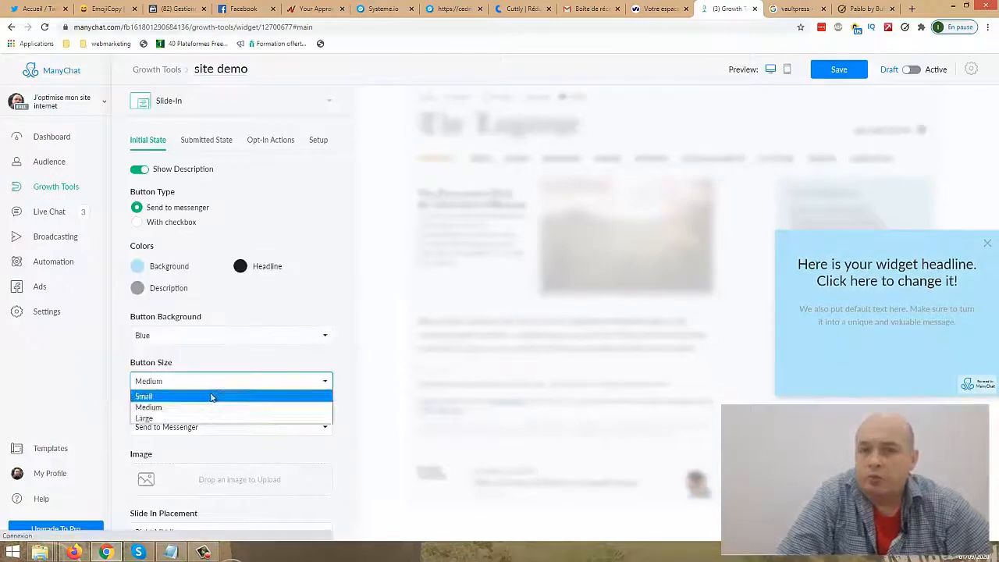
left_click(201, 417)
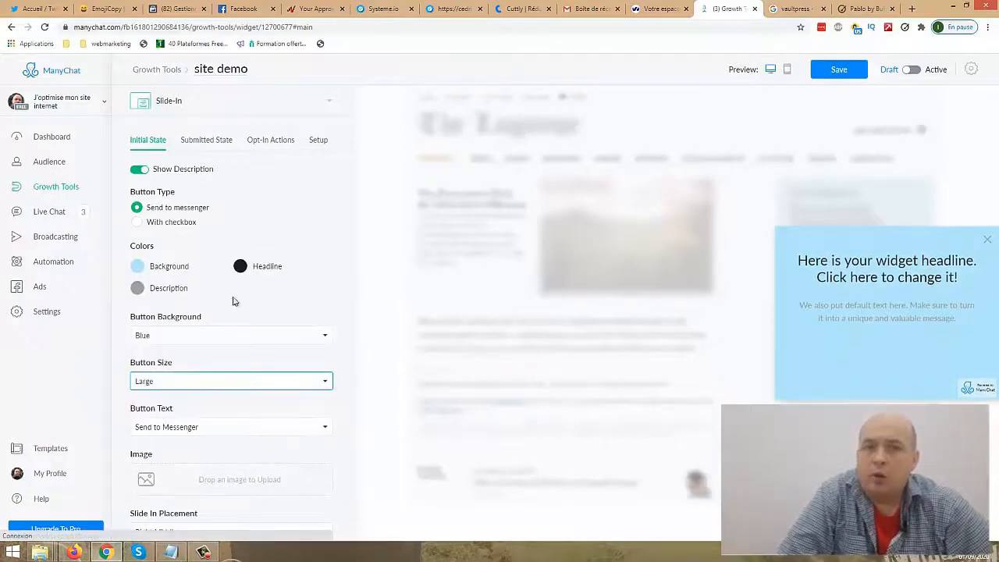
left_click(148, 172)
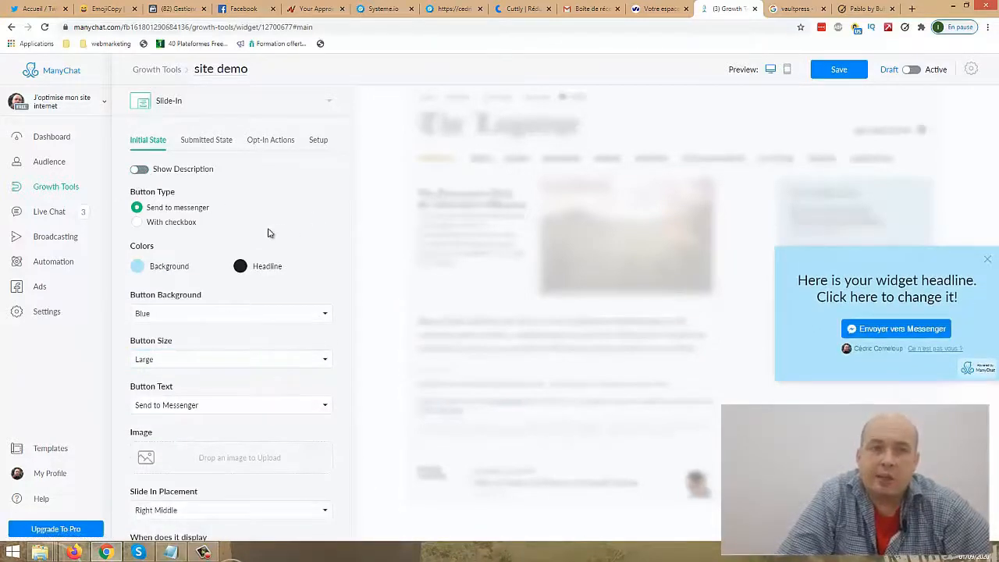
- Change the widget headline to "Bonus offert : transforme Facebook en machine à cash !!!" and proceed to the submitted state settings
scroll(288, 228, "down", 2)
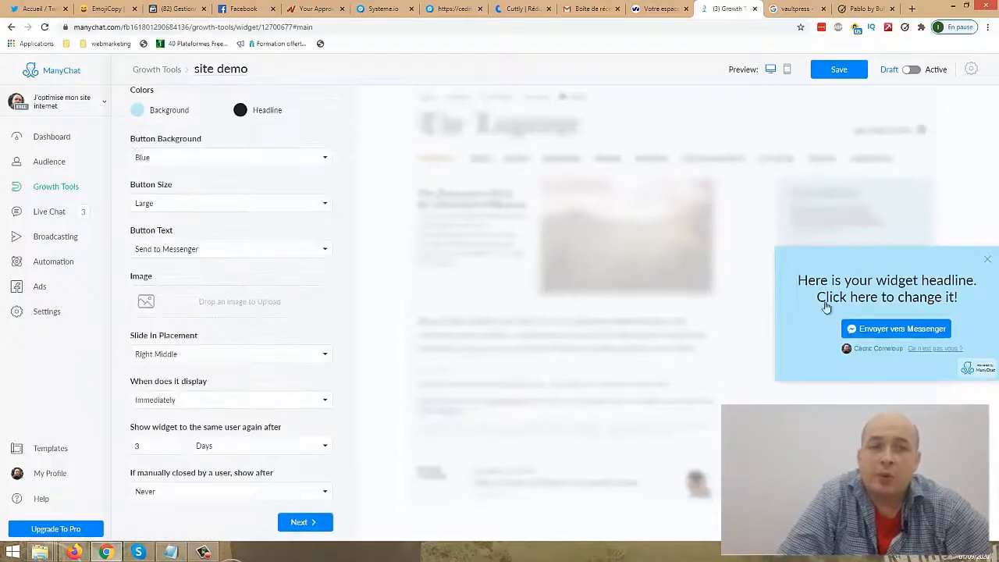
left_click(850, 297)
key("ctrl+a")
type("Bonus offert : transforme Facebook en machine à cash !!!")
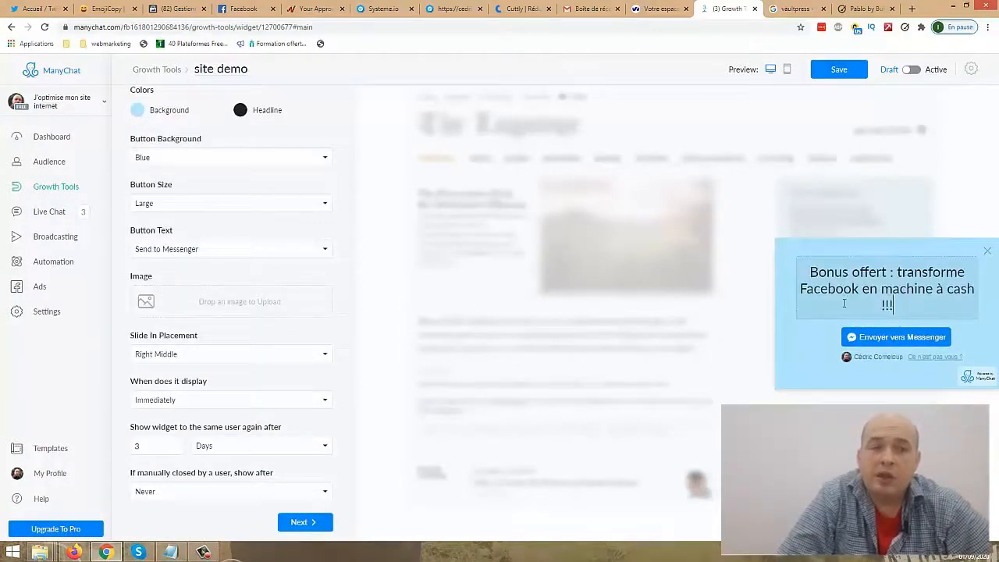
left_click(305, 524)
left_click(305, 523)
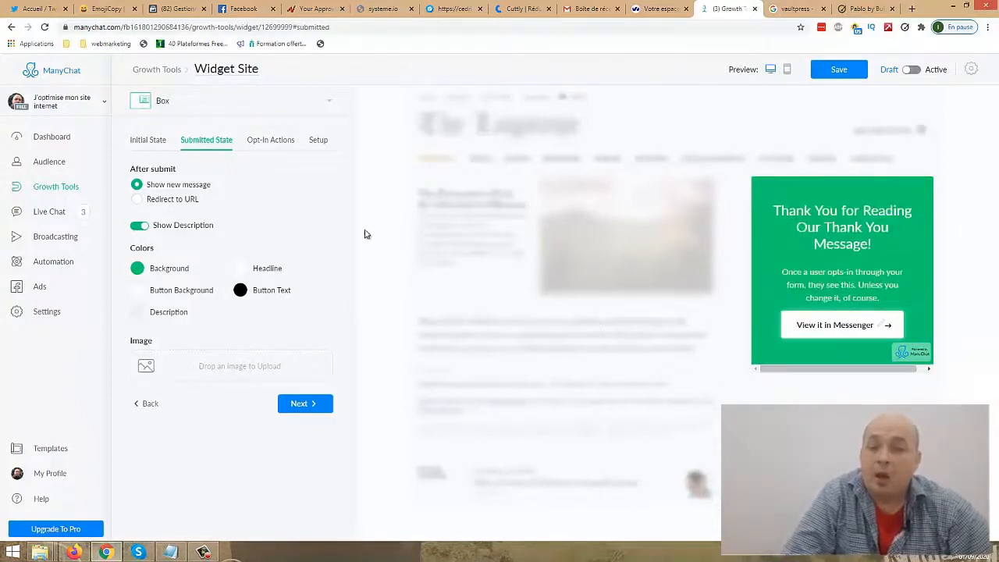
- Hide the thank-you message's description and set its background color to blue #1565C0
left_click(137, 269)
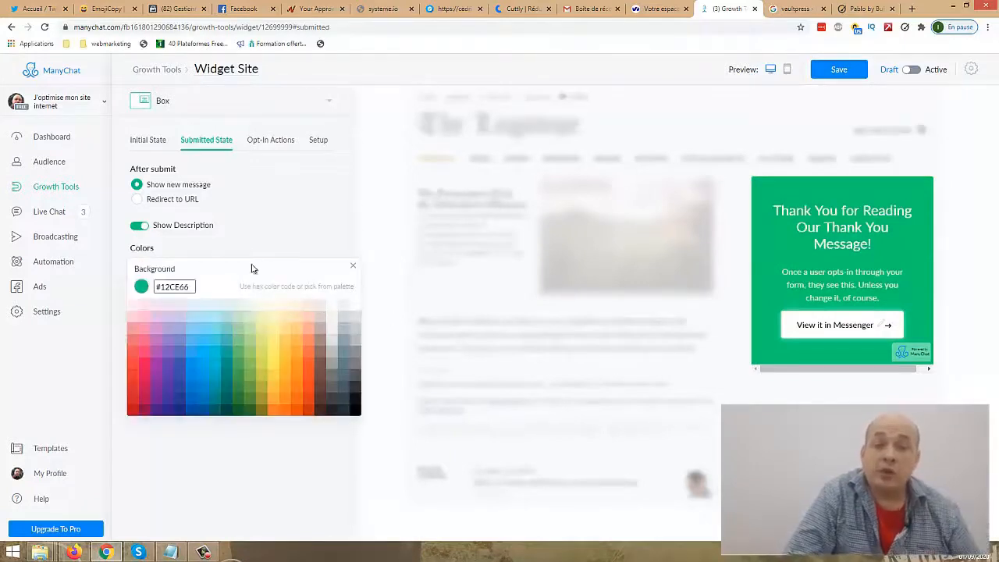
left_click(142, 231)
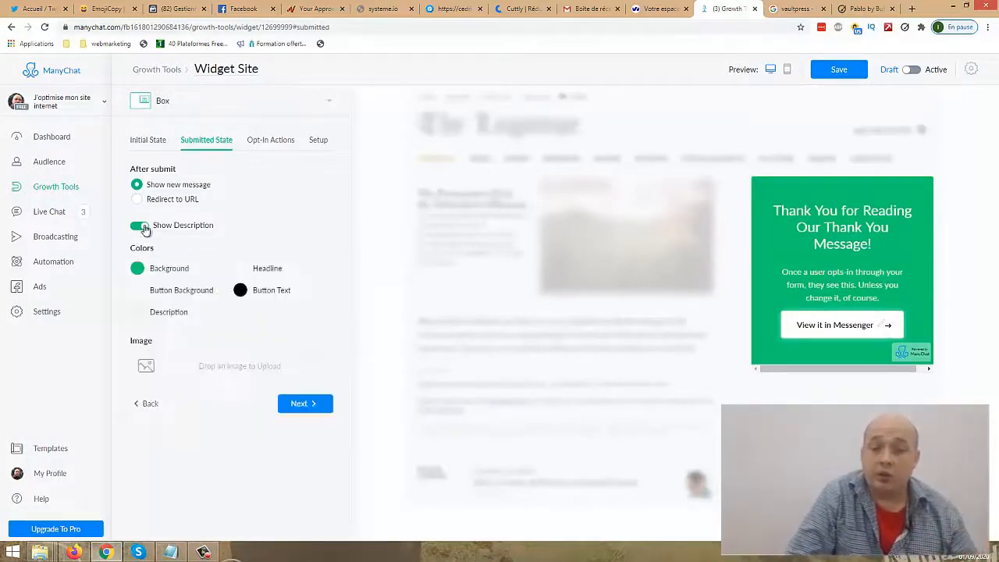
left_click(139, 226)
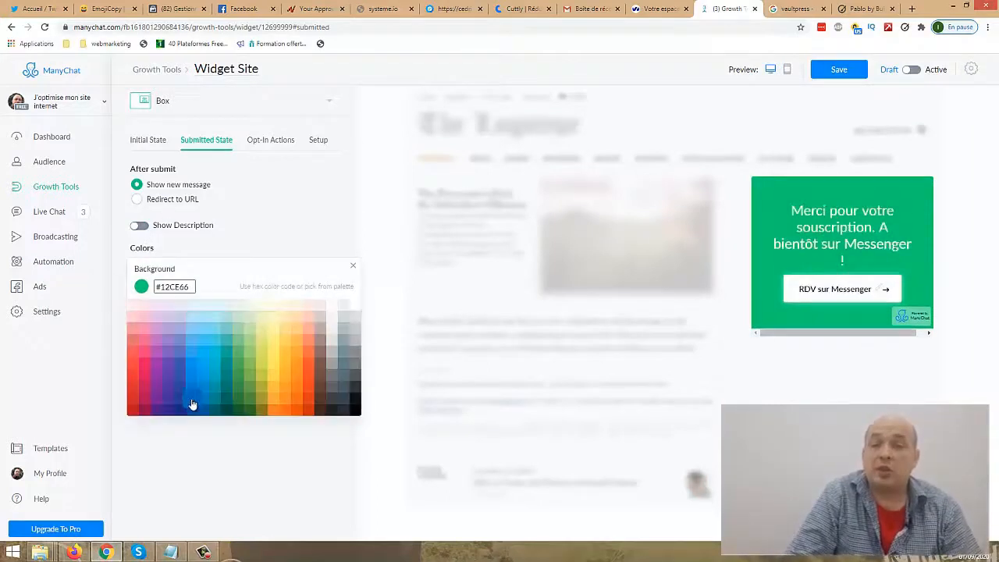
left_click(192, 406)
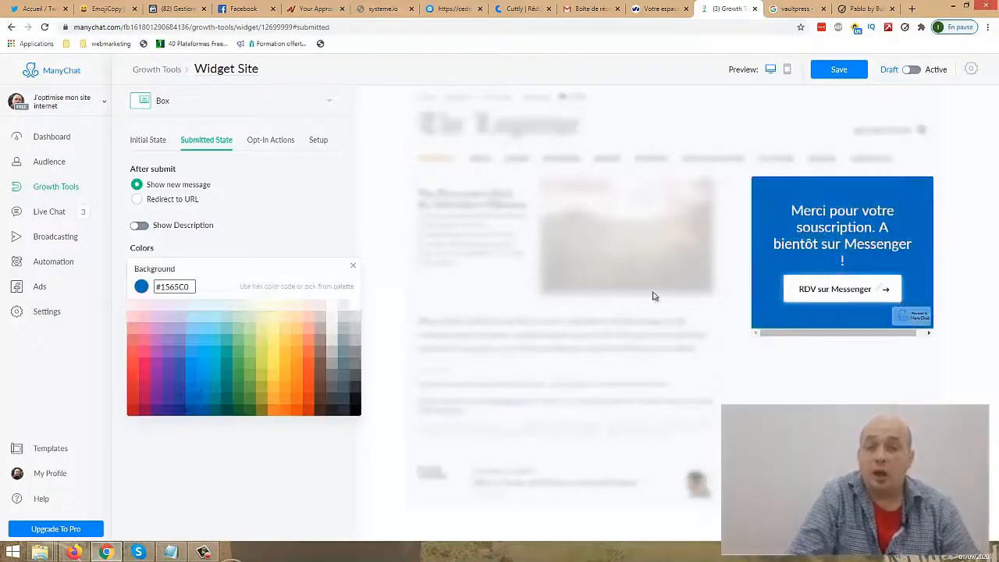
left_click(470, 408)
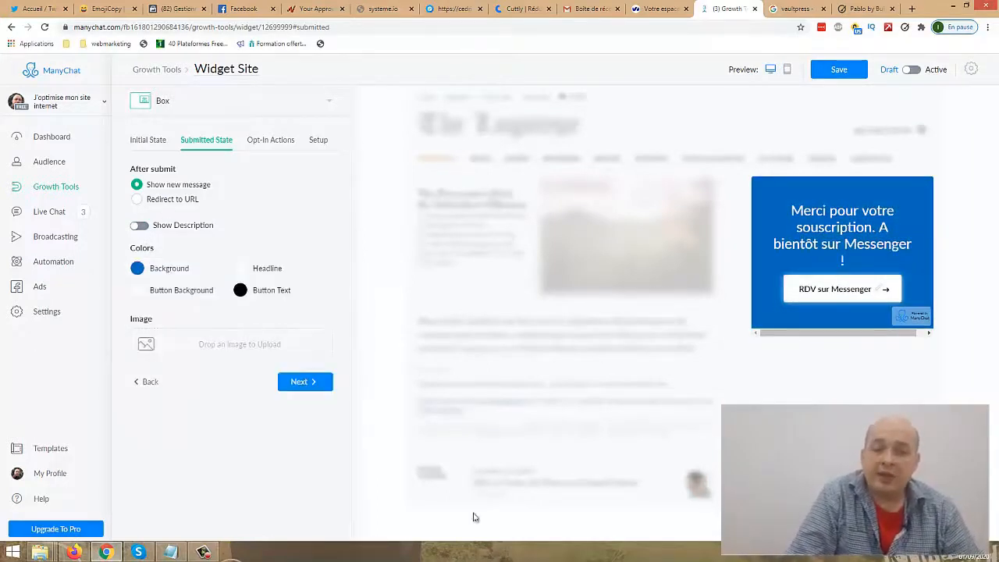
- Proceed to the opt-in actions, save the widget and open its opt-in message flow for editing
left_click(320, 382)
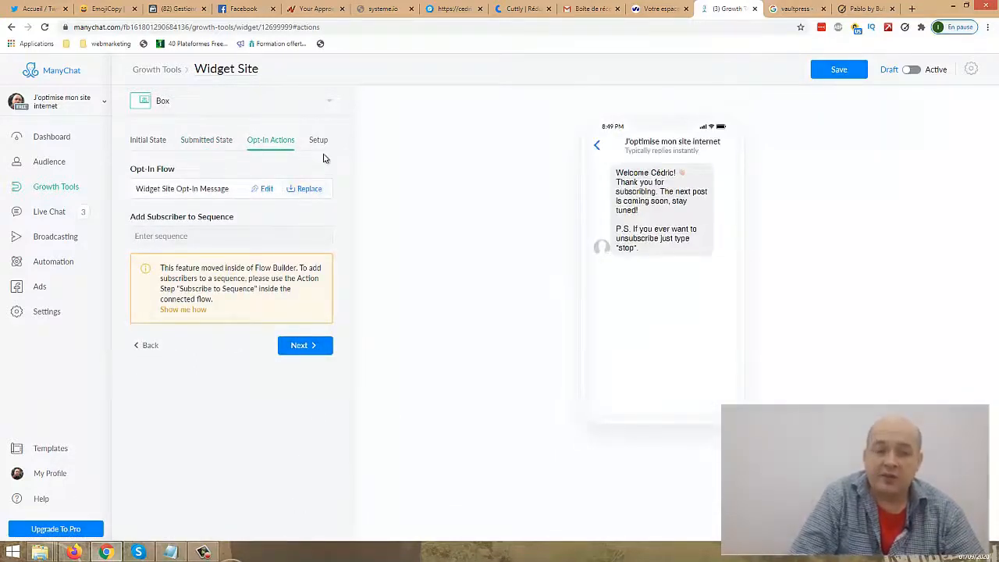
left_click(839, 71)
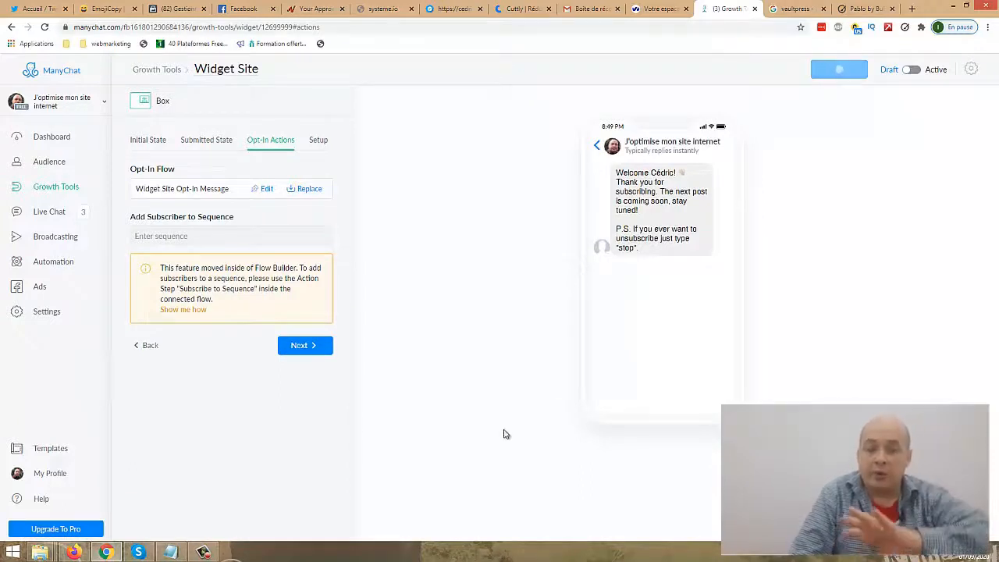
left_click(267, 189)
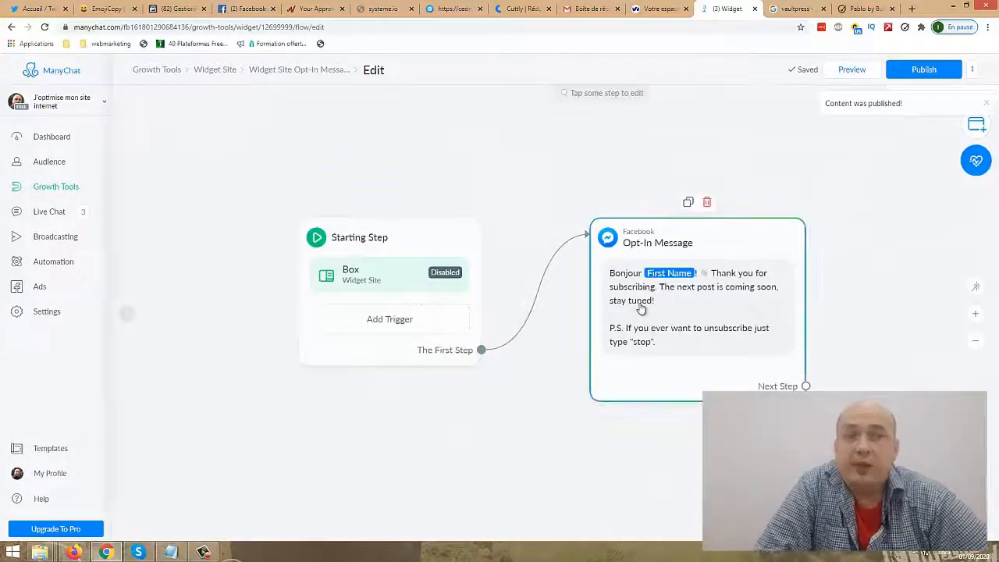
- In the opt-in message, replace the English thank-you text after the first-name greeting with "Merci pour ta souscription"
left_click(637, 309)
left_click(196, 226)
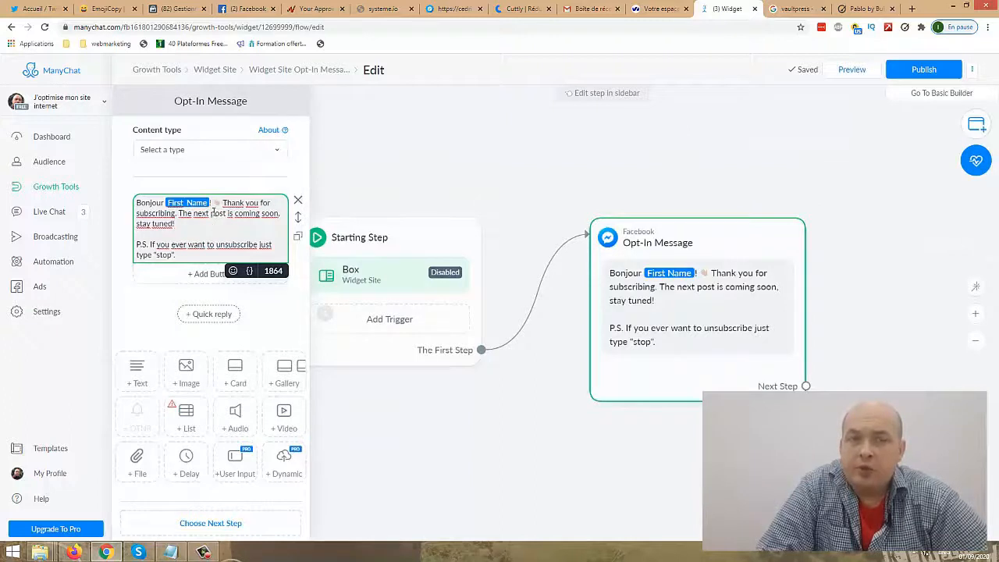
left_click(224, 202, "shift")
type("Merci")
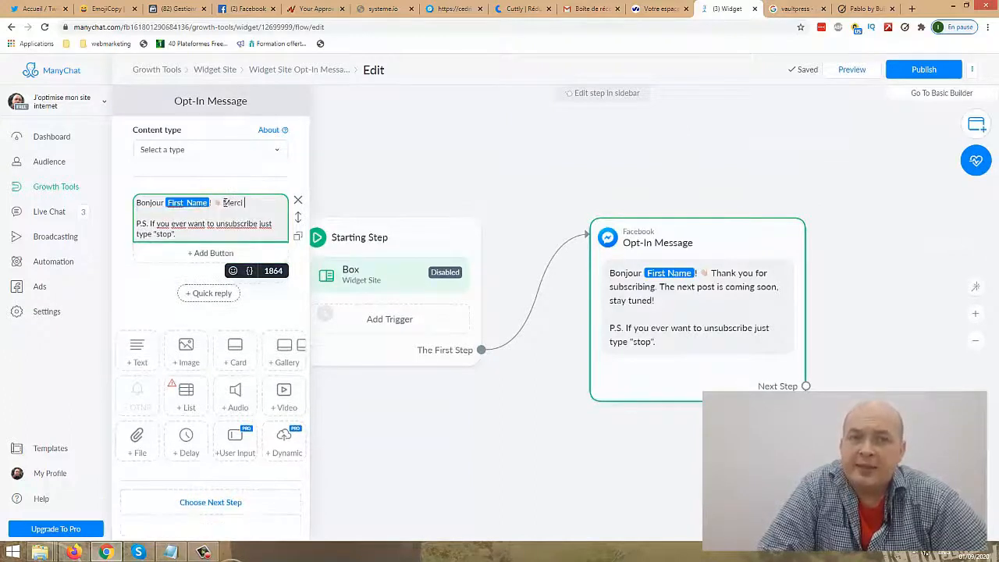
type(" pour ta souscriptio")
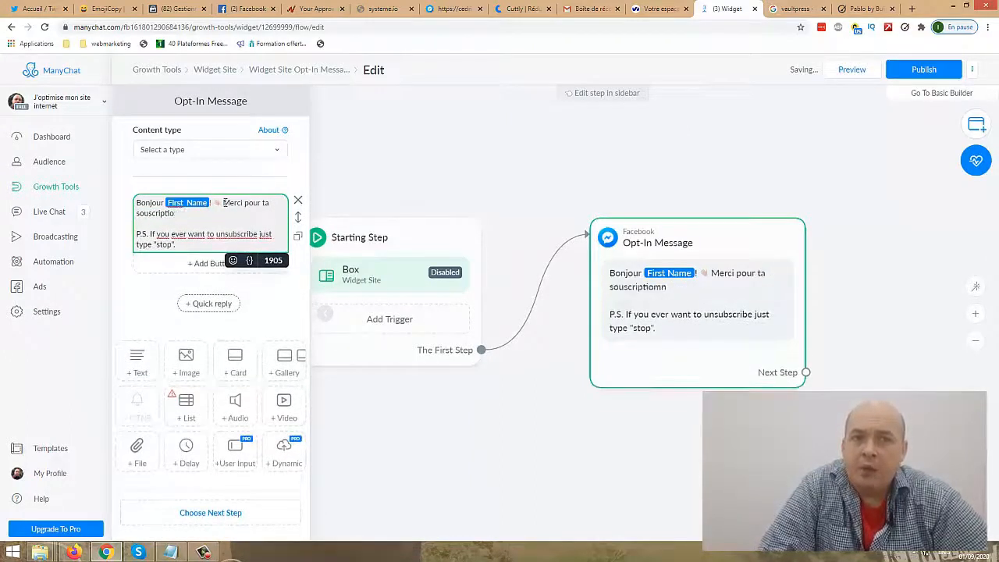
- Continue the message with "Pour te remercier, voici un bonus pour monétiser ta page Facebook : il te suffit de cliquer sur le bouton ci-dessous."
type("n. Pour te remercier, vouci")
type("oici un bonus")
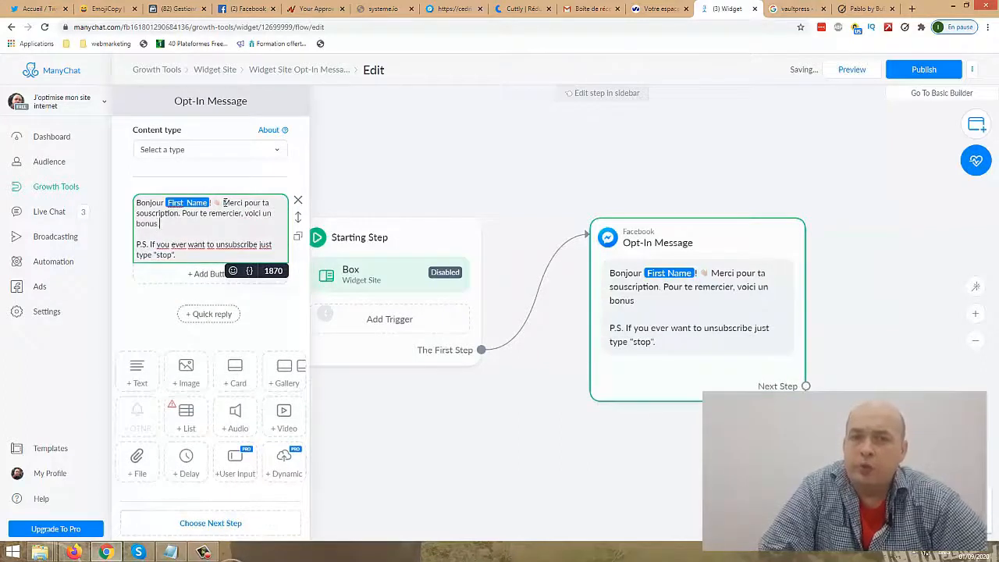
type(" pour monétiser ta page Facebo")
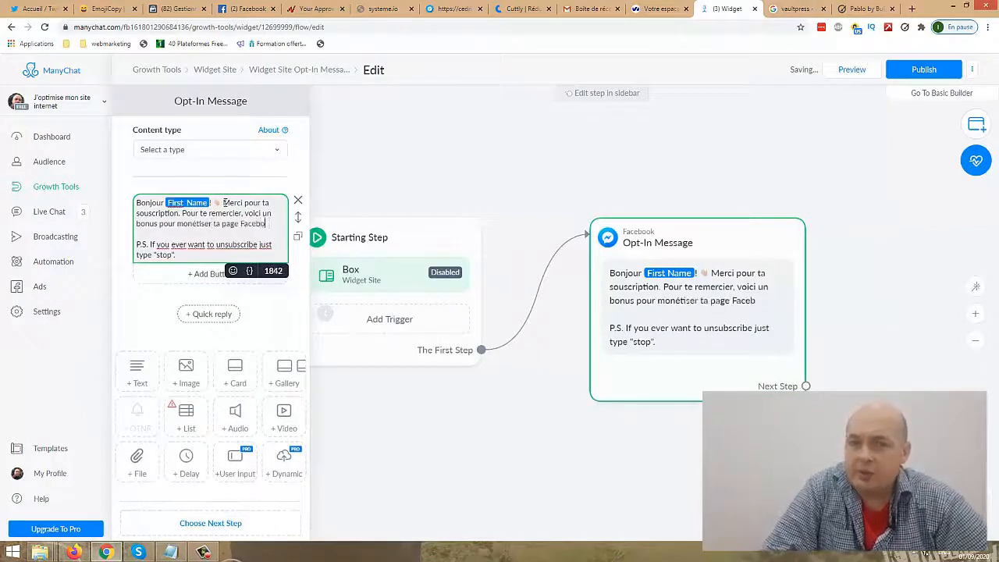
type("ok : il te suffit de cliquer sur le bouton ci-dessous.")
- Add the closing paragraph "Le prochain post arrive bientôt, on reste en contact. N'hésite pas à revenir vers moi si tu as des questions 🙂"
key("Return")
key("Return")
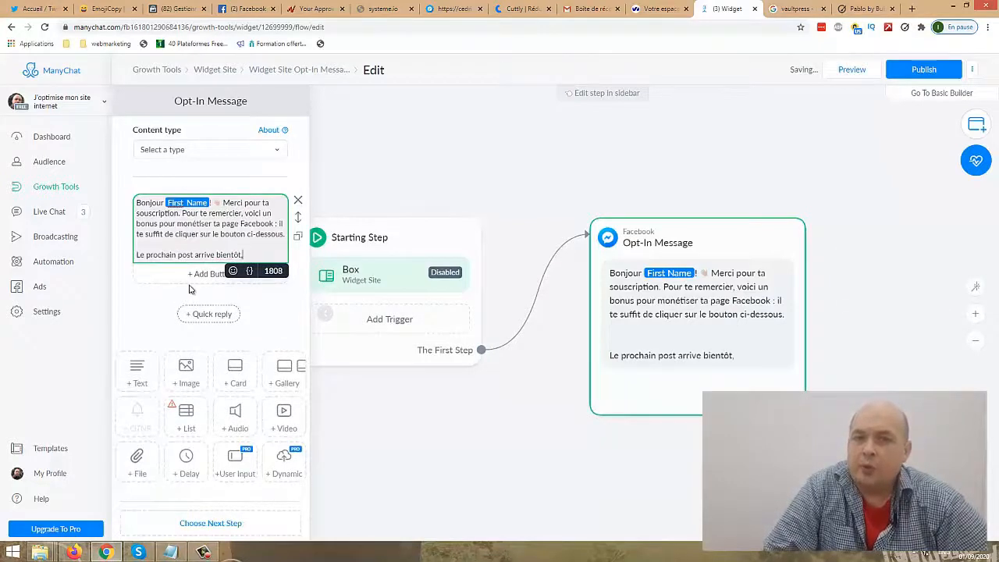
type("on reste en contact.")
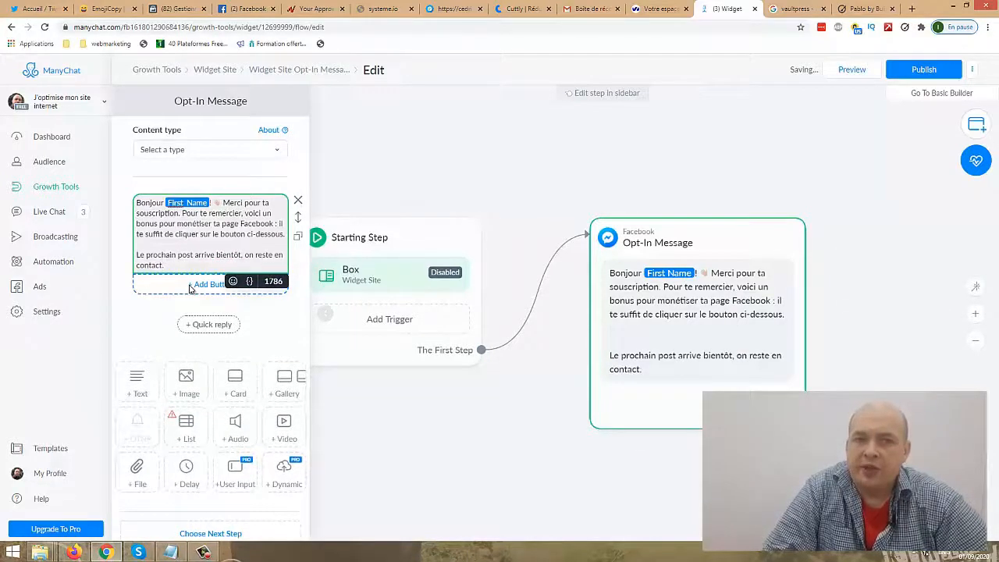
type(" N'hésite pas à revenir vers moi si tu a")
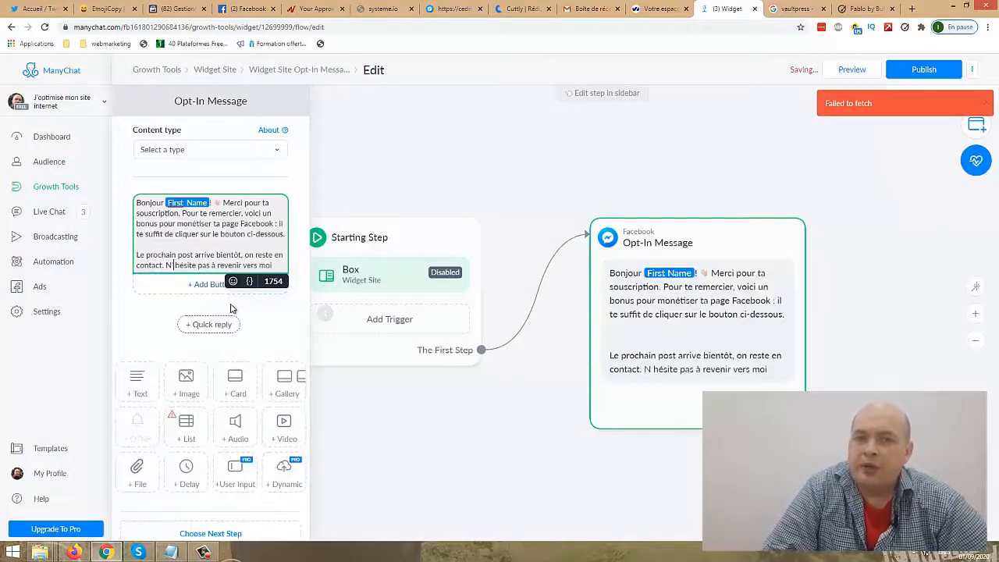
type("s des questions 🙂")
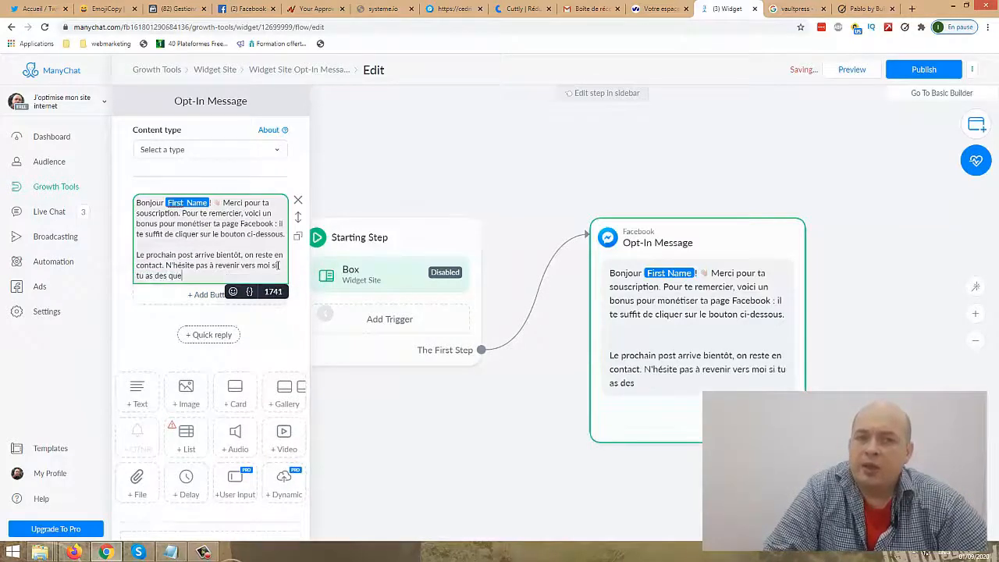
left_click(286, 301)
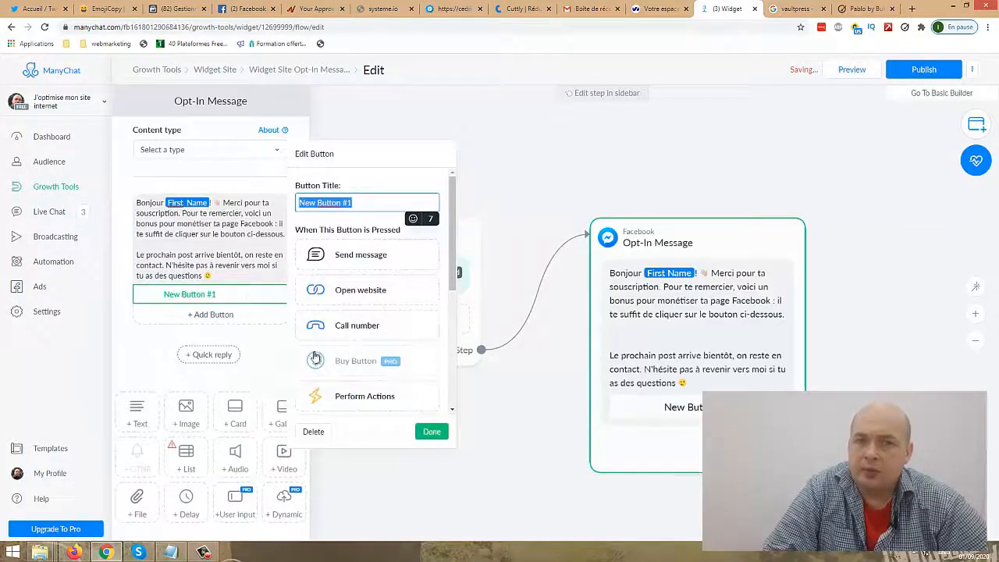
left_click(320, 290)
type("https://1001-gadgets.com/")
left_click(432, 433)
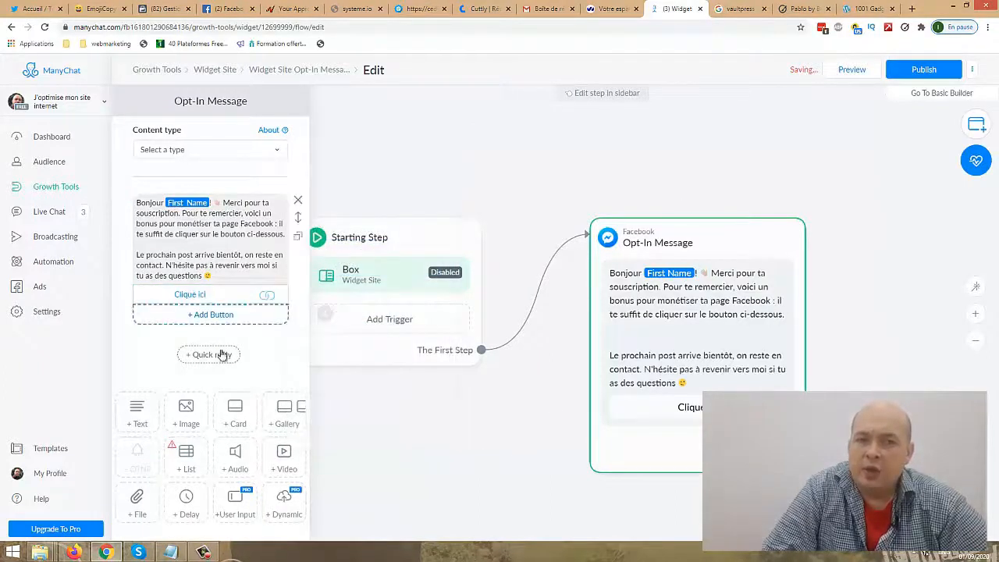
- Create a quick reply that performs actions and open its Actions step
left_click(220, 356)
left_click(346, 397)
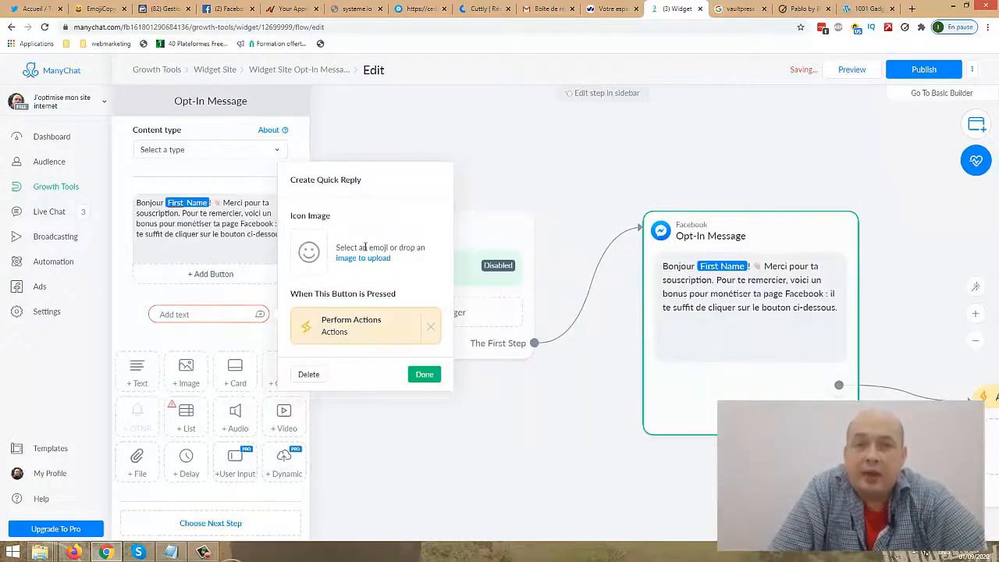
left_click(357, 330)
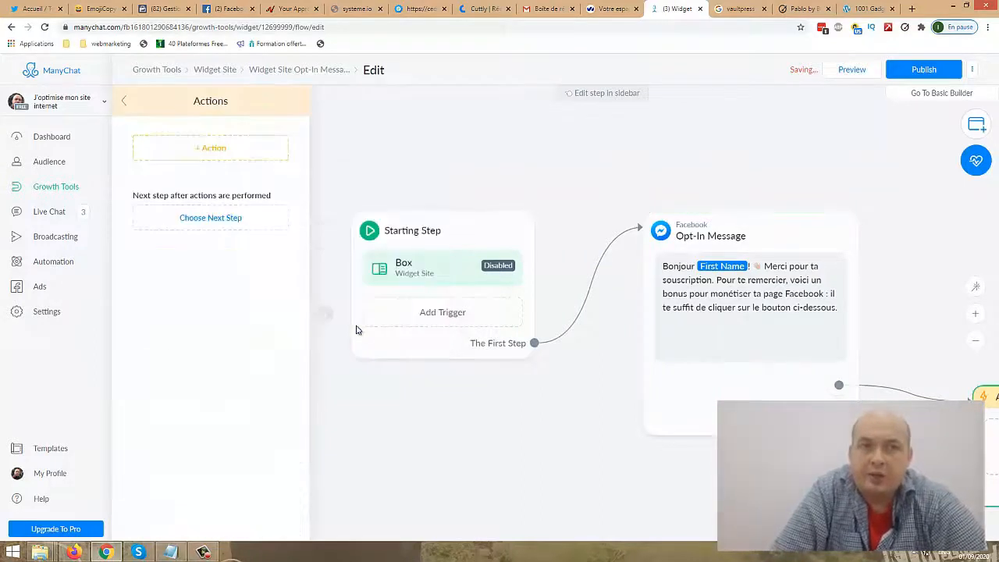
- Add an Add Tag action with the Facebook tag and publish the flow
left_click(206, 150)
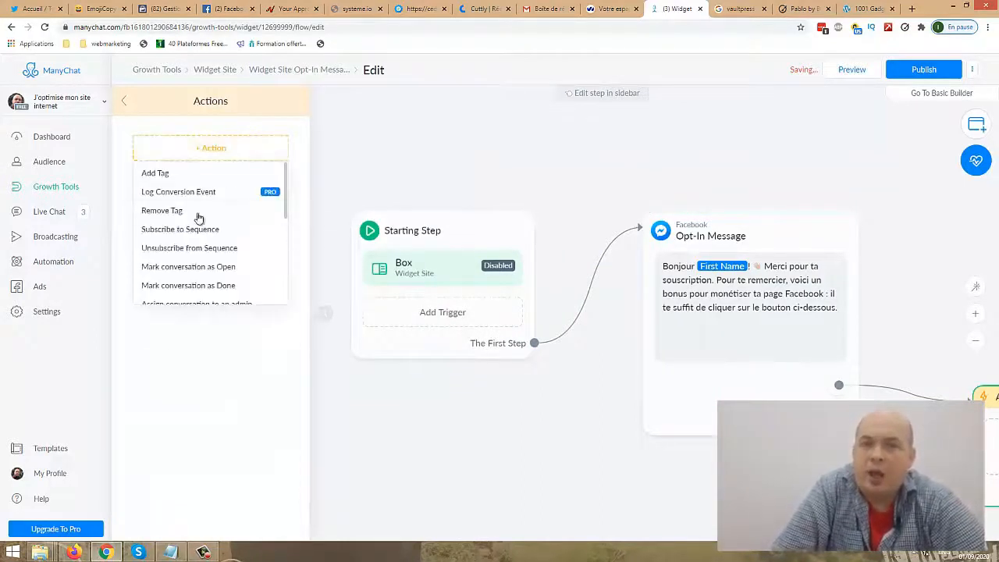
left_click(178, 174)
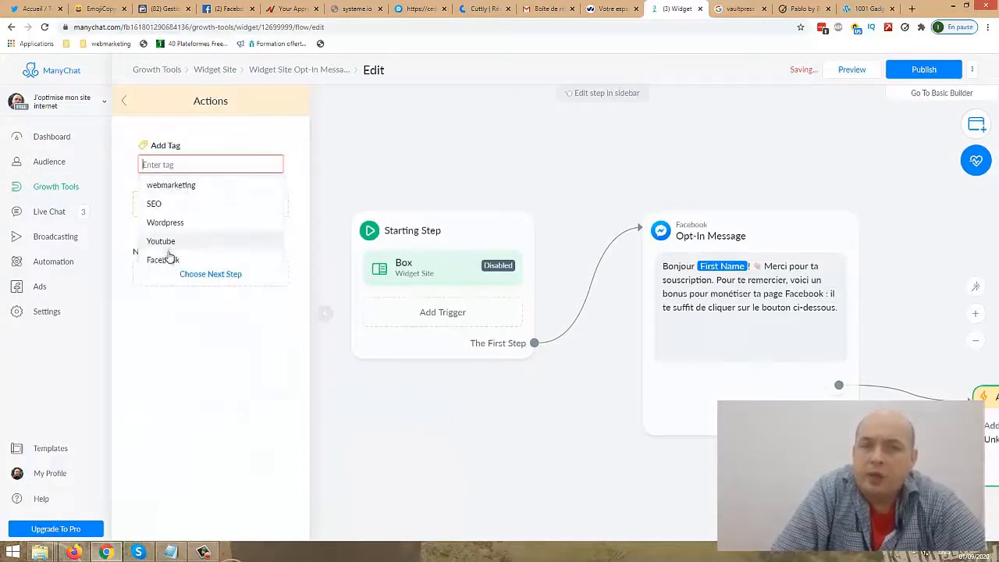
left_click(165, 256)
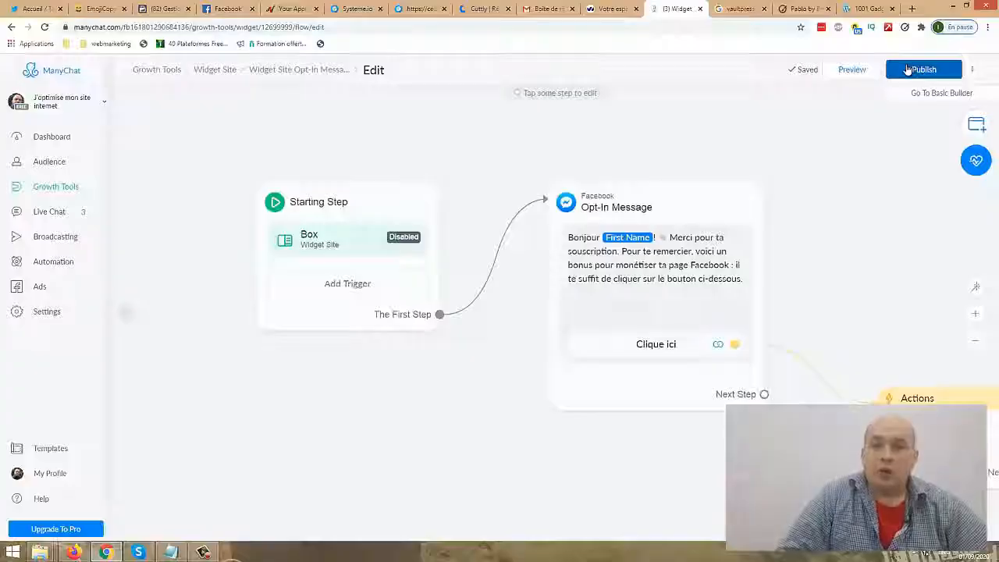
left_click(907, 70)
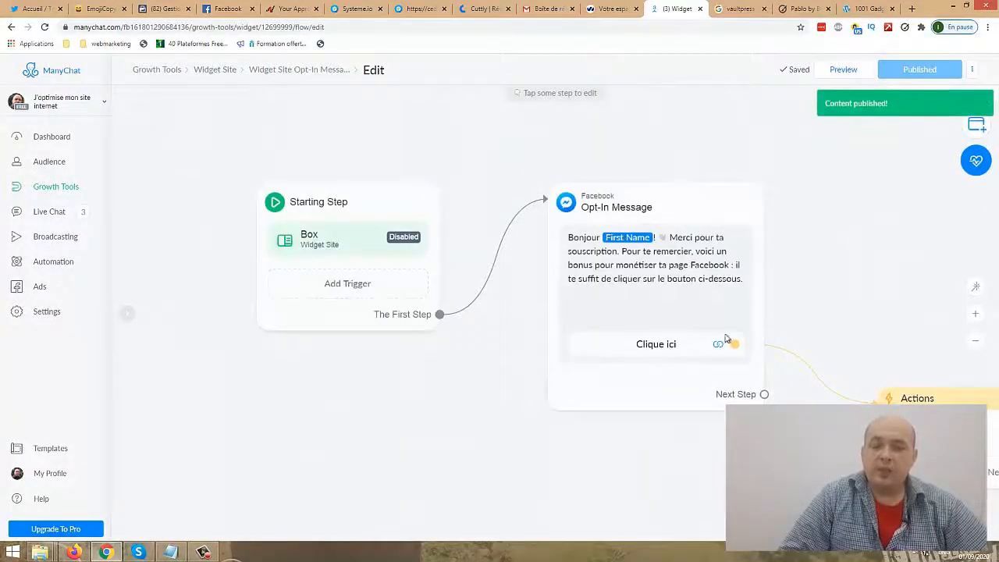
- Reopen the Widget Site growth tool and advance through its configuration stages to Setup
left_click(43, 190)
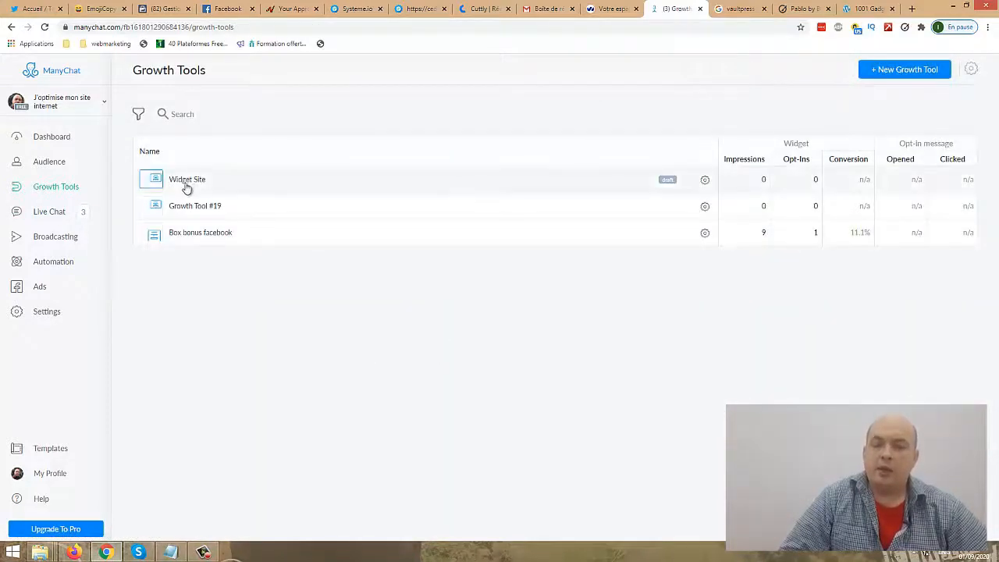
left_click(187, 181)
left_click(303, 381)
left_click(303, 382)
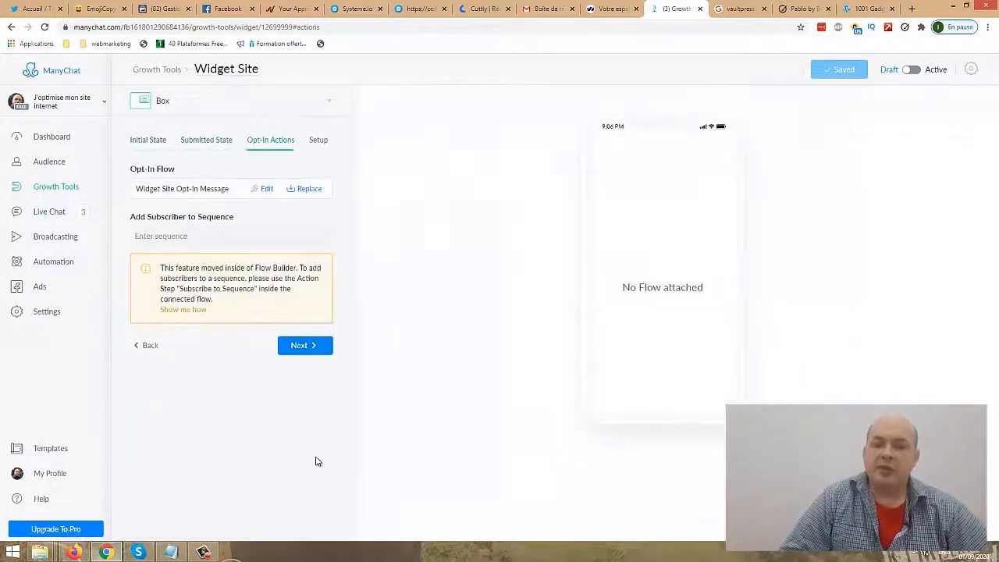
left_click(305, 345)
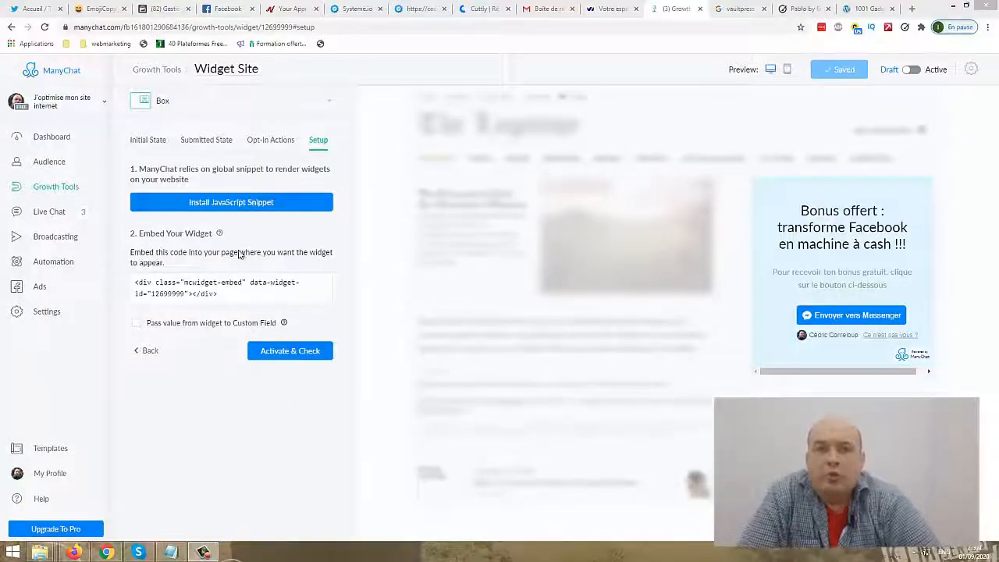
- Start the JavaScript snippet installation, keep the listed authorized websites, and copy the ManyChat snippet code to the clipboard
left_click(234, 201)
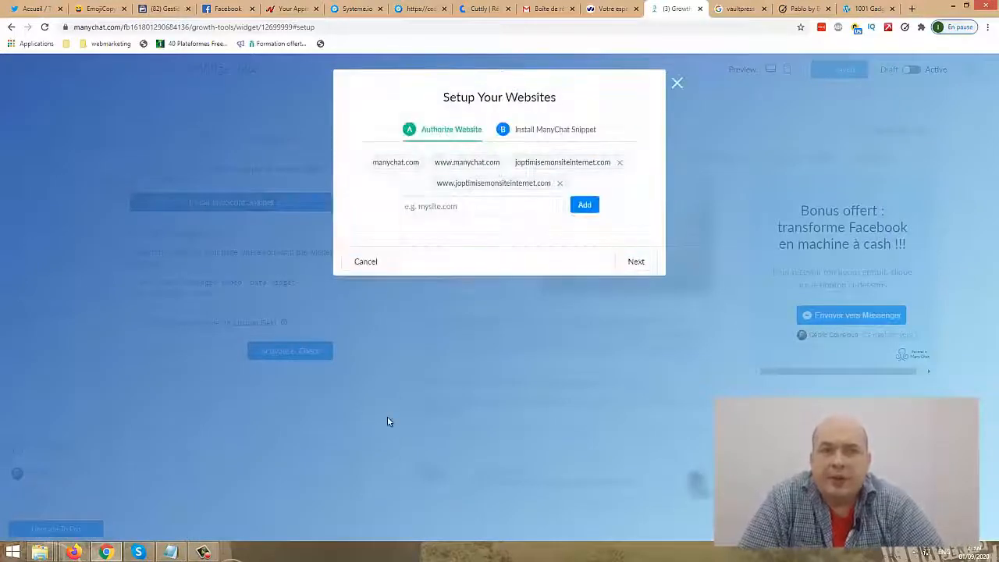
left_click(585, 206)
left_click(635, 261)
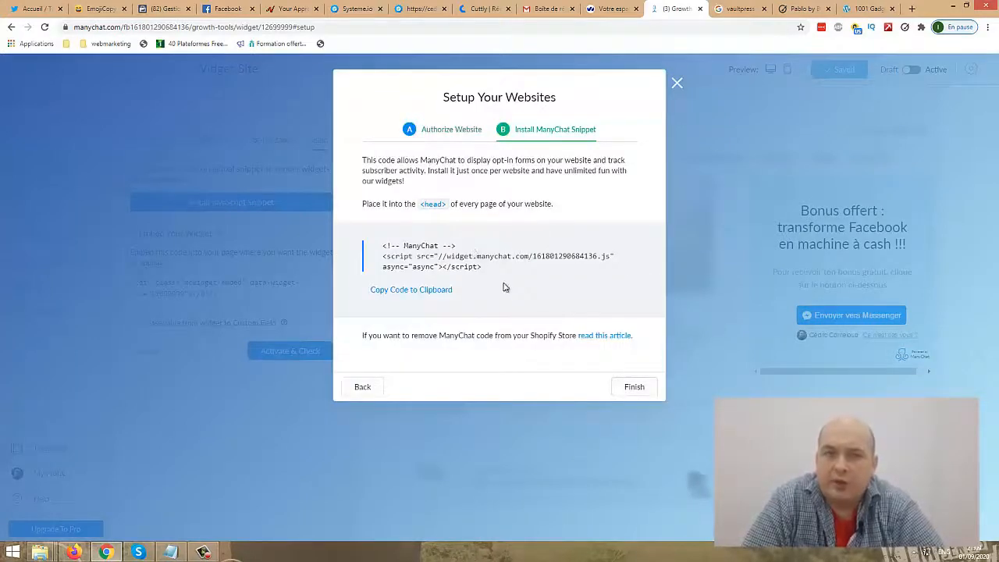
left_click(439, 294)
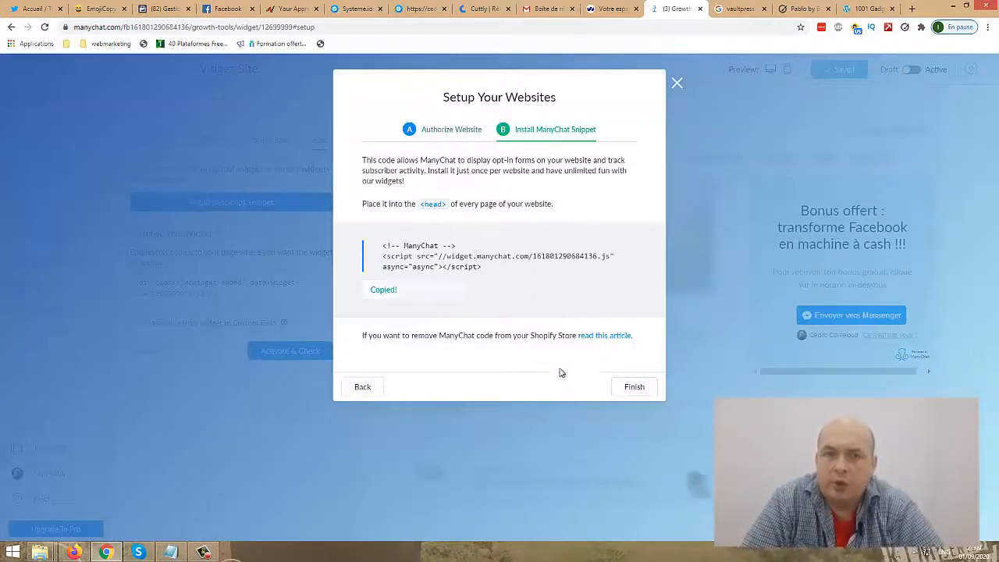